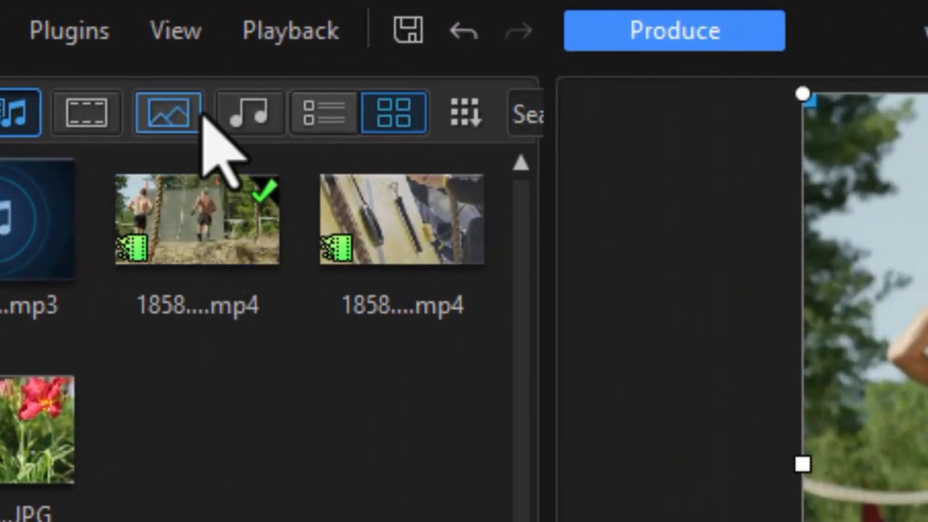
# - Show the library preview window and load the red lily photo IMG_2792.JPG into it
pyautogui.click(193, 34)
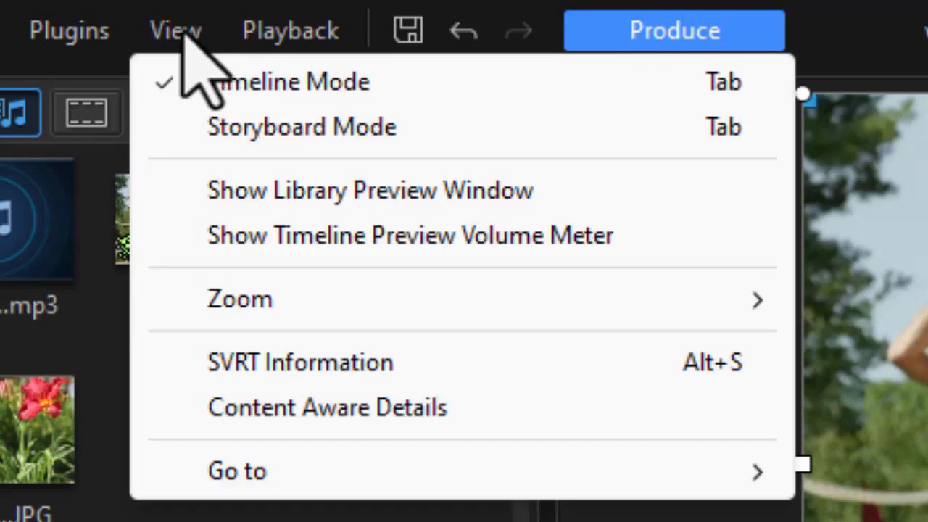
pyautogui.click(614, 196)
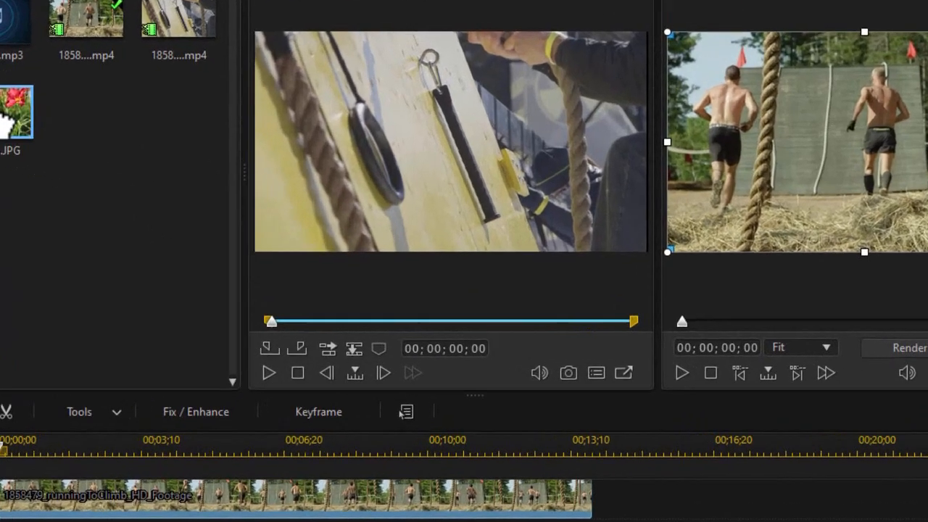
pyautogui.click(80, 156)
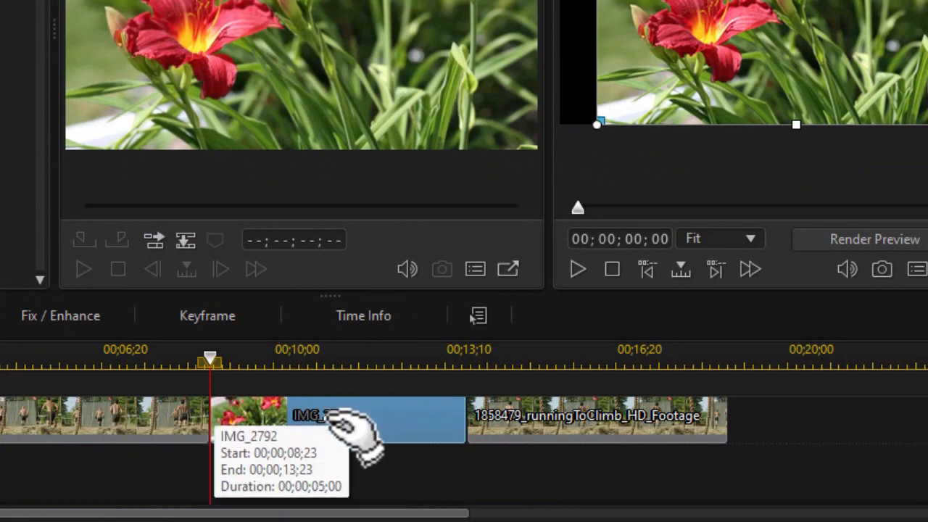
# - Remove the inserted IMG_2792 photo from the timeline and try overwriting the track with it at 00;00;08;23
pyautogui.press('Delete')
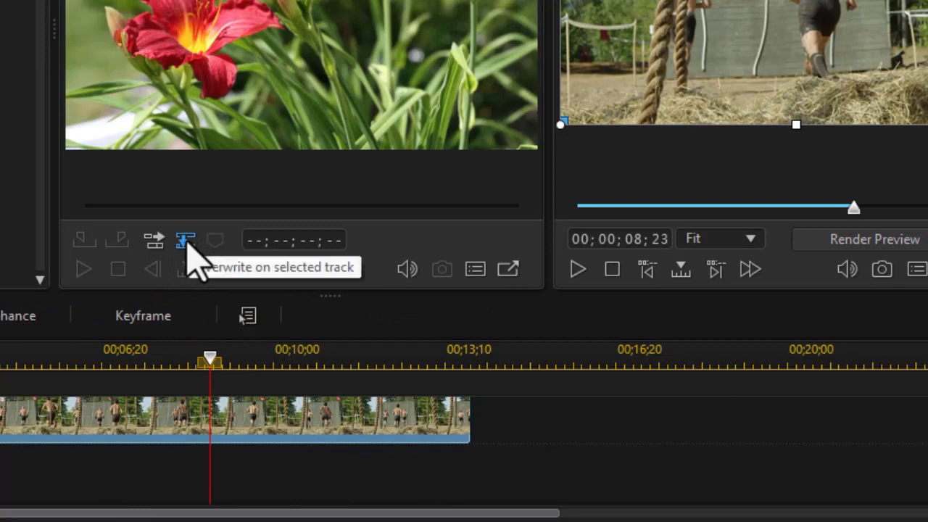
pyautogui.click(186, 244)
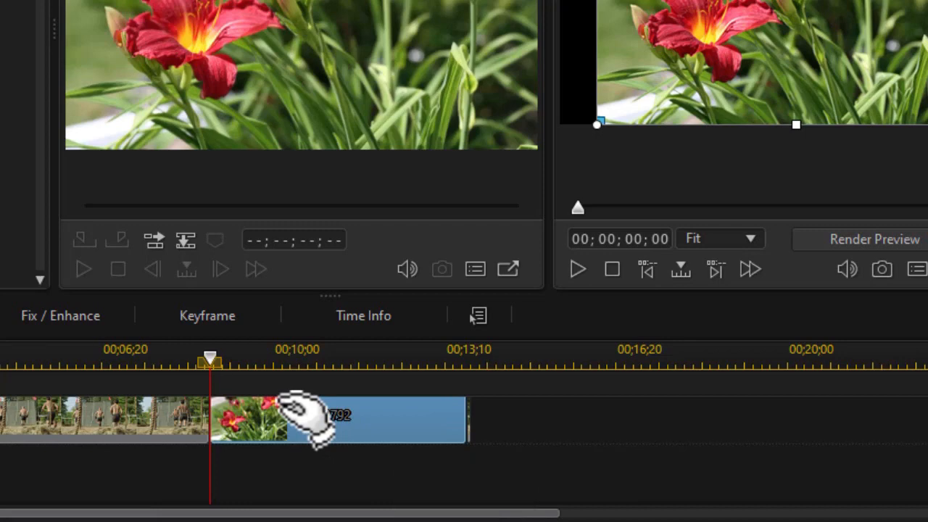
pyautogui.hotkey('ctrl', 'z')
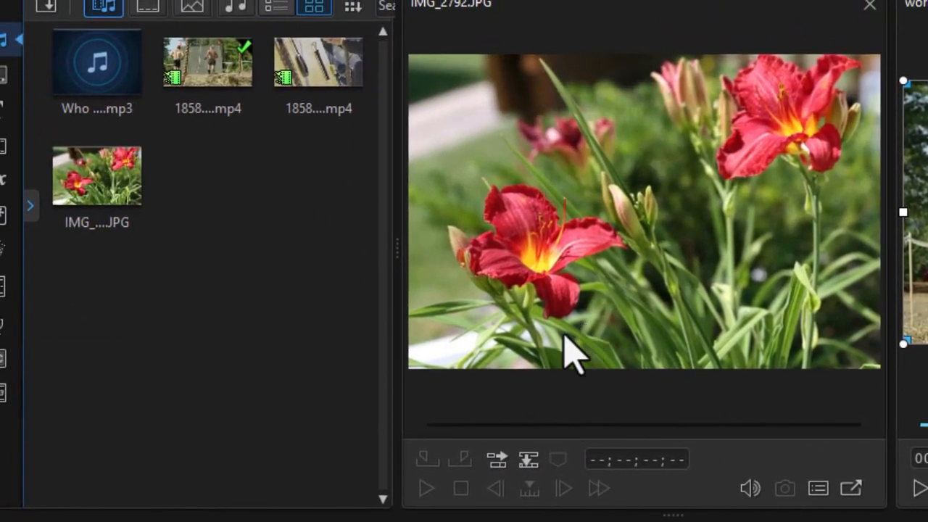
# - Preview the clip 1858477_testYourself_HD_Footage.mp4 and set its mark in to 00;00;03;29 and its mark out to 00;00;08;07
pyautogui.click(321, 84)
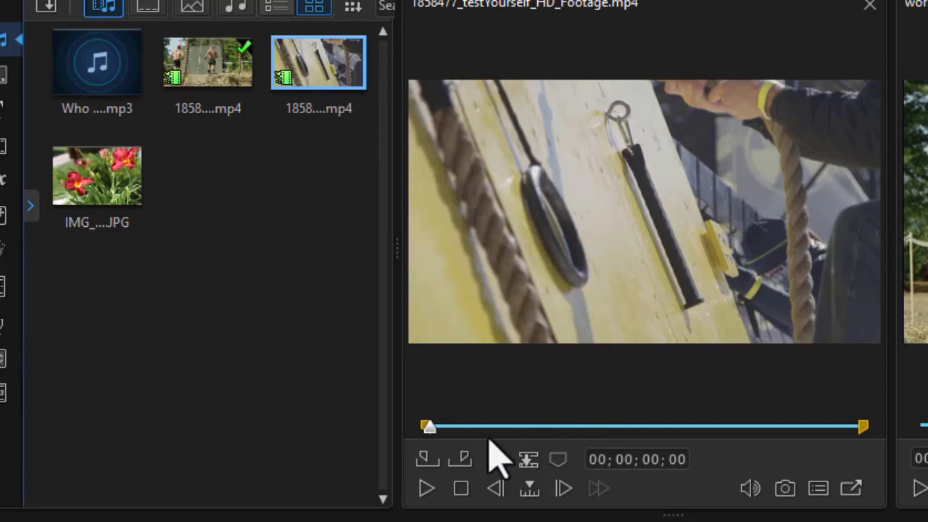
pyautogui.click(426, 488)
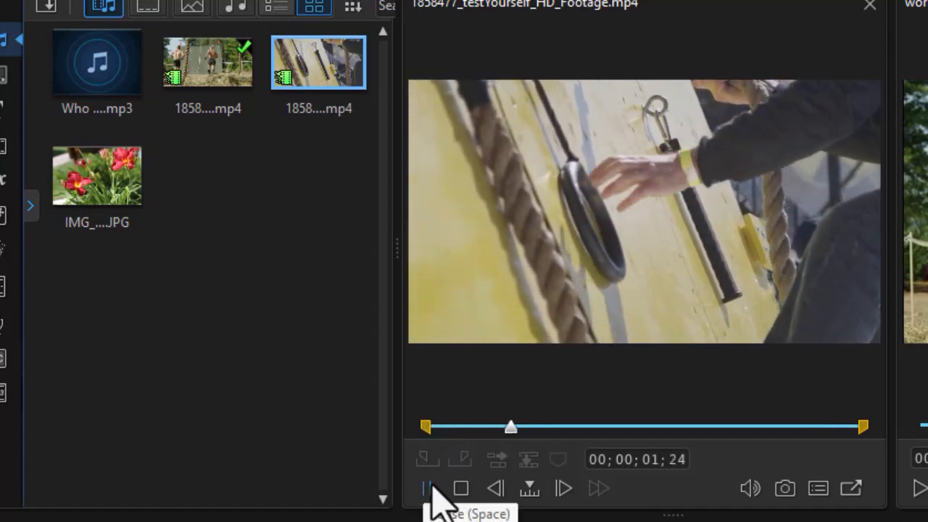
pyautogui.click(427, 489)
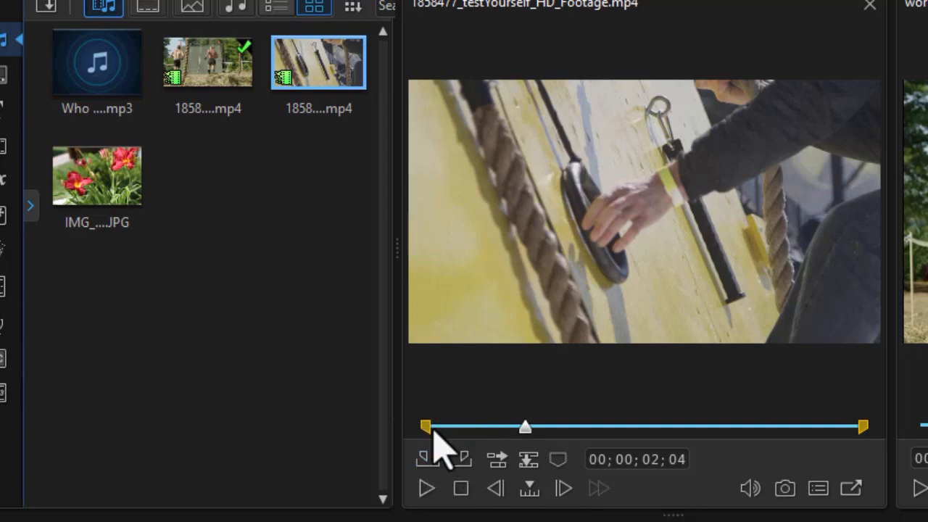
pyautogui.moveTo(427, 427); pyautogui.dragTo(606, 433)
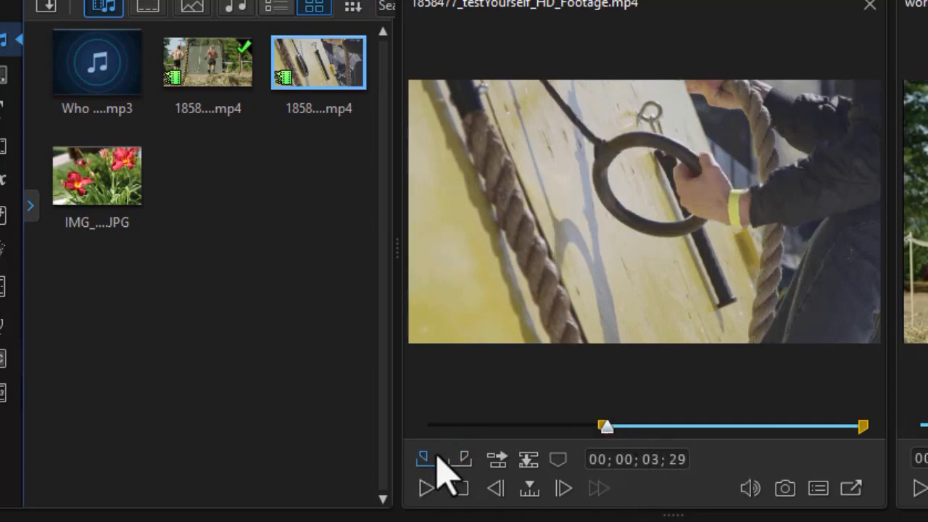
pyautogui.moveTo(861, 426); pyautogui.dragTo(801, 428)
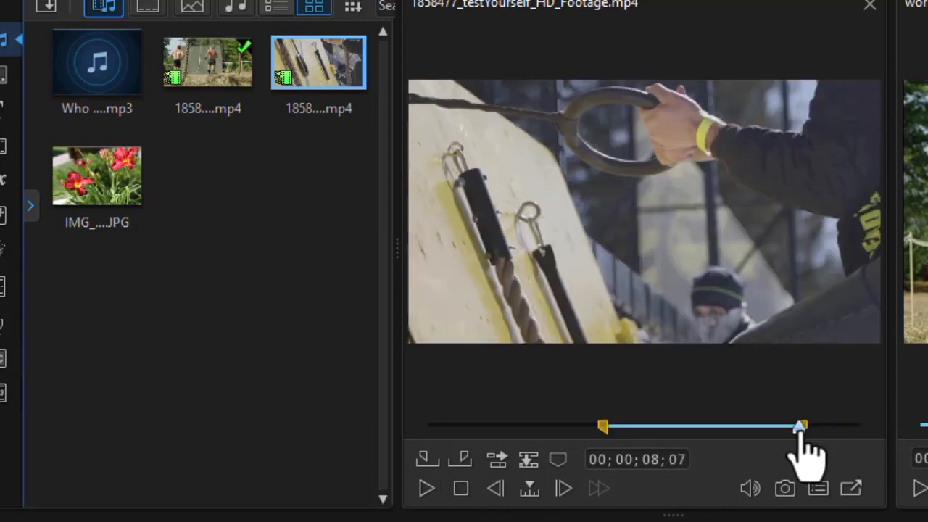
# - Add a clip marker named "test" at 00;00;05;20 and insert the trimmed clip on the video track at the playhead
pyautogui.click(676, 459)
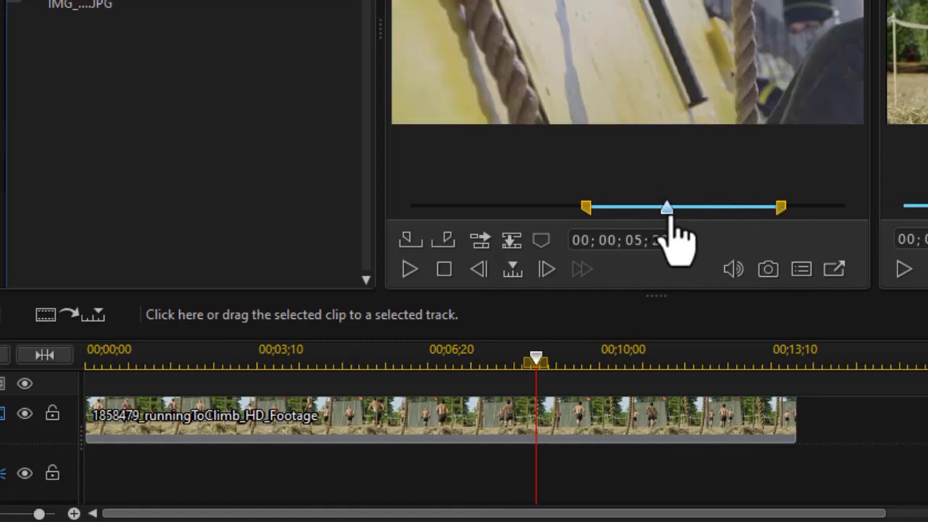
pyautogui.click(542, 241)
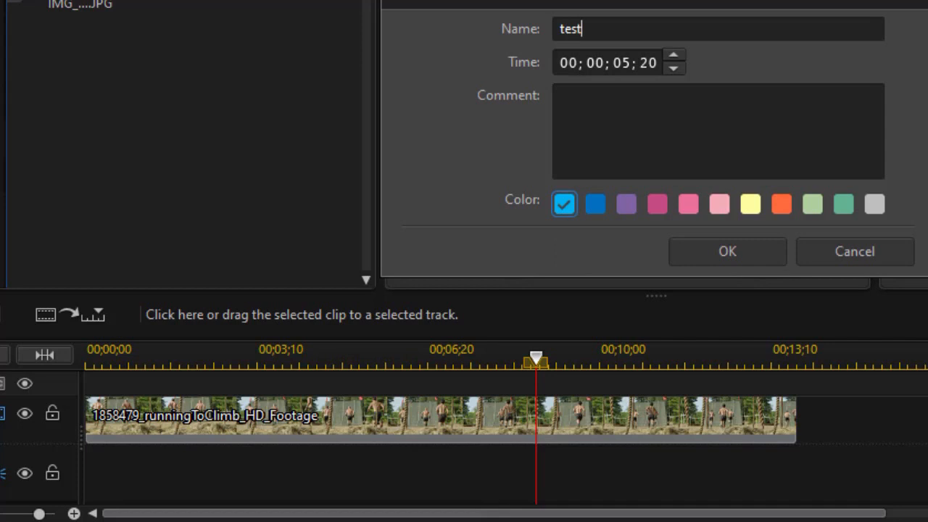
pyautogui.press('Return')
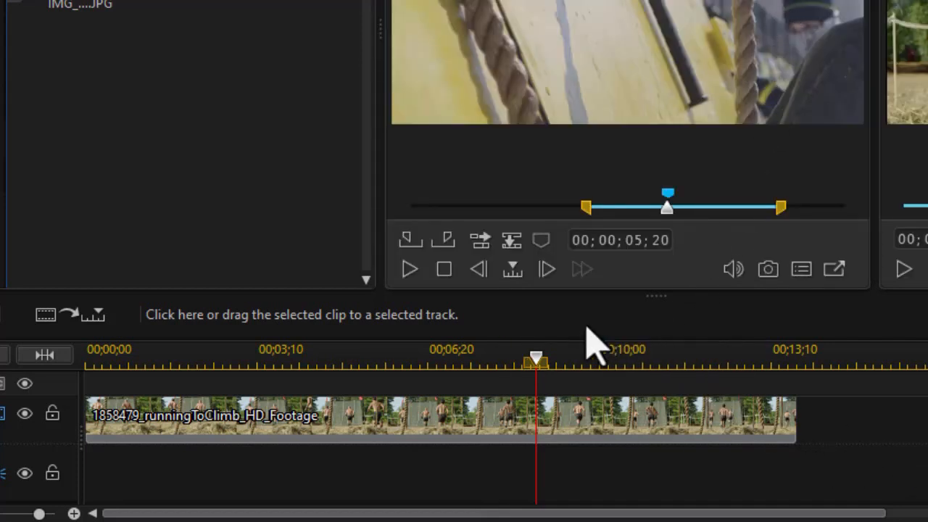
pyautogui.click(480, 240)
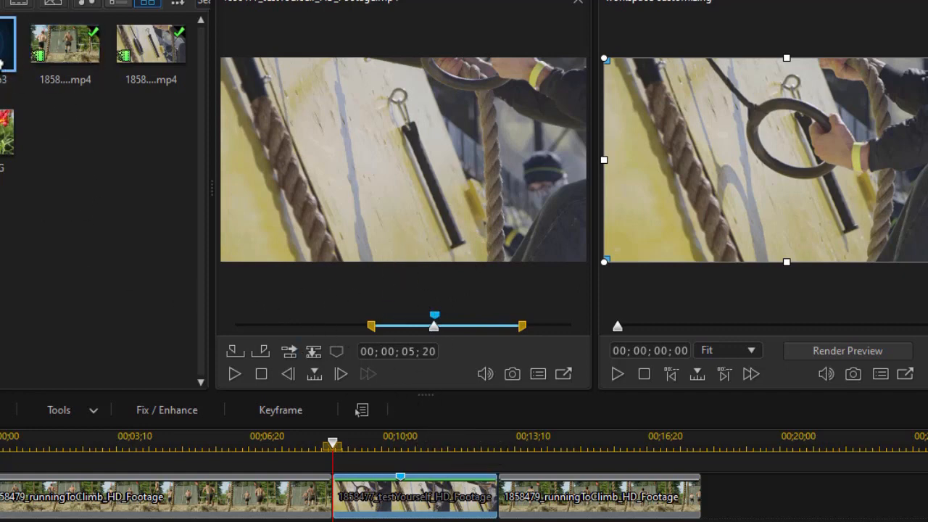
# - Play the music file Who Rocks Who.mp3 in the library preview window
pyautogui.click(7, 45)
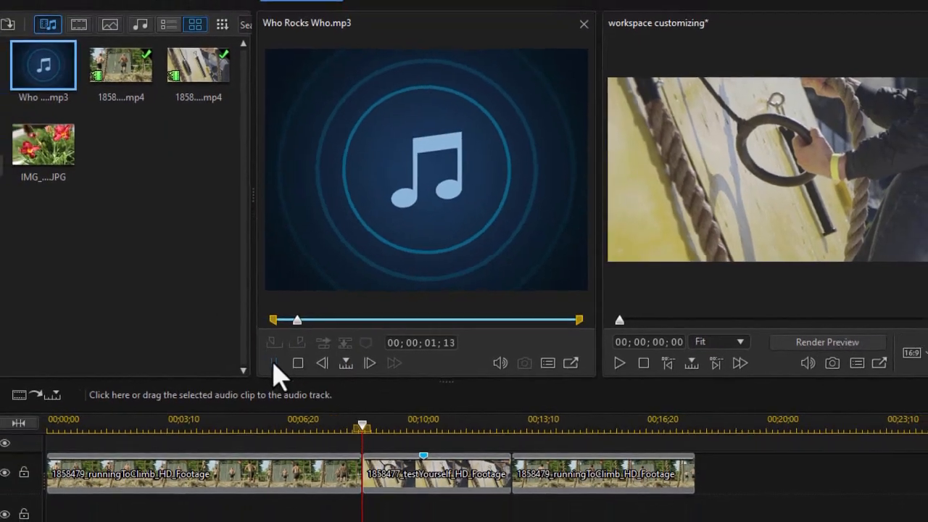
pyautogui.click(235, 373)
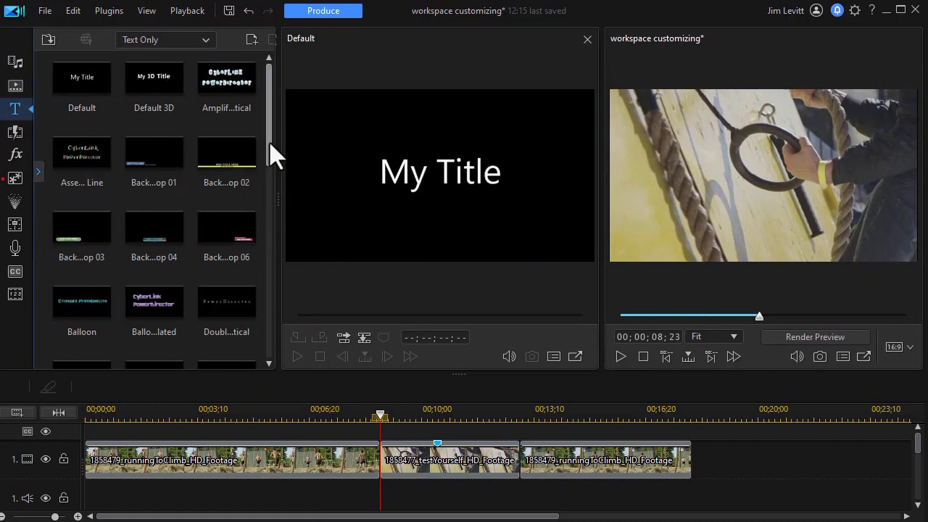
# - Preview the Rotate In, Swarm and Twinkle templates among the Text Only titles
pyautogui.moveTo(268, 148); pyautogui.dragTo(275, 335)
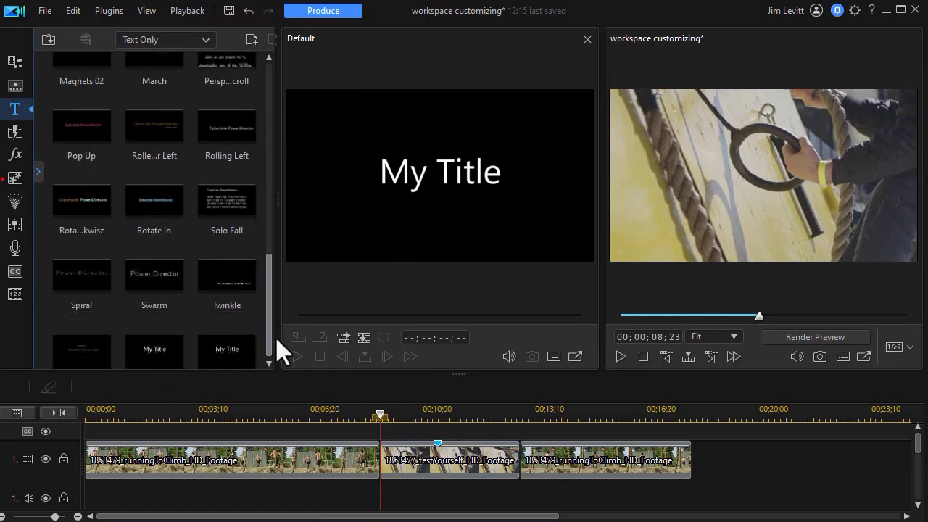
pyautogui.click(155, 197)
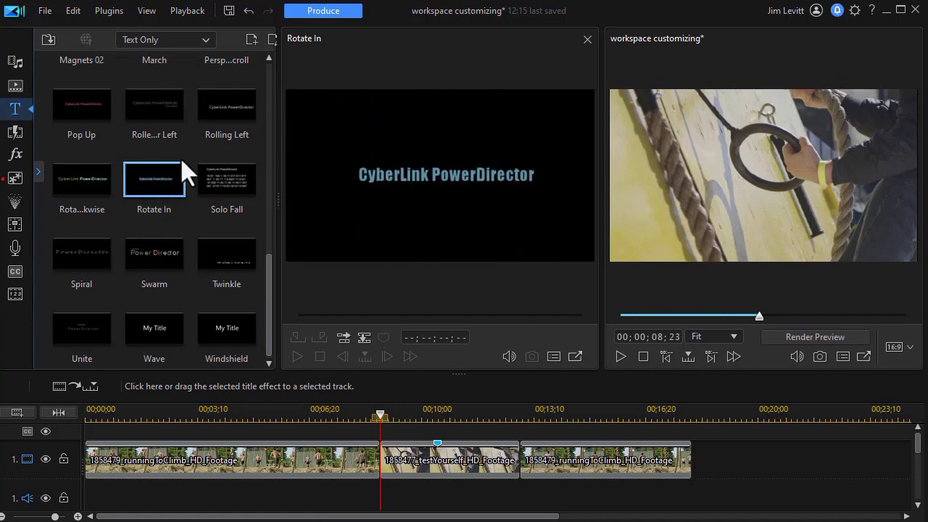
pyautogui.click(157, 263)
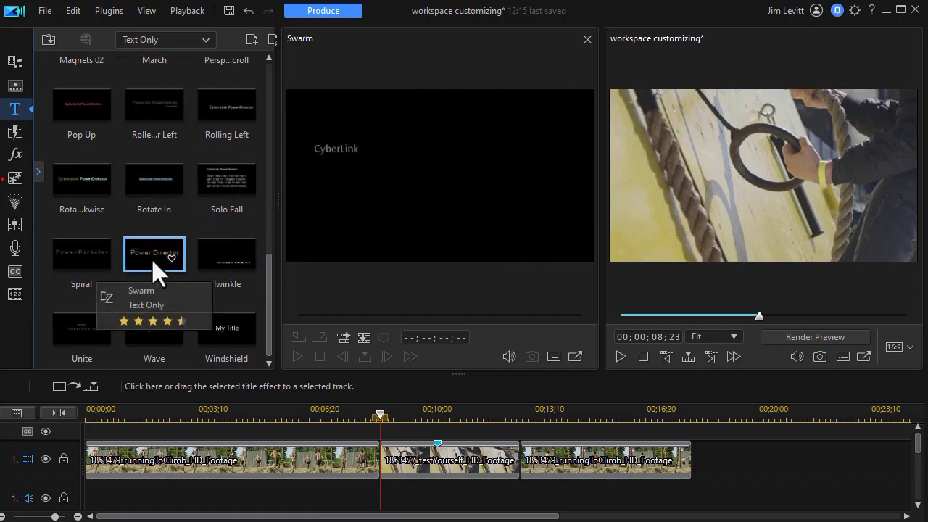
pyautogui.click(235, 260)
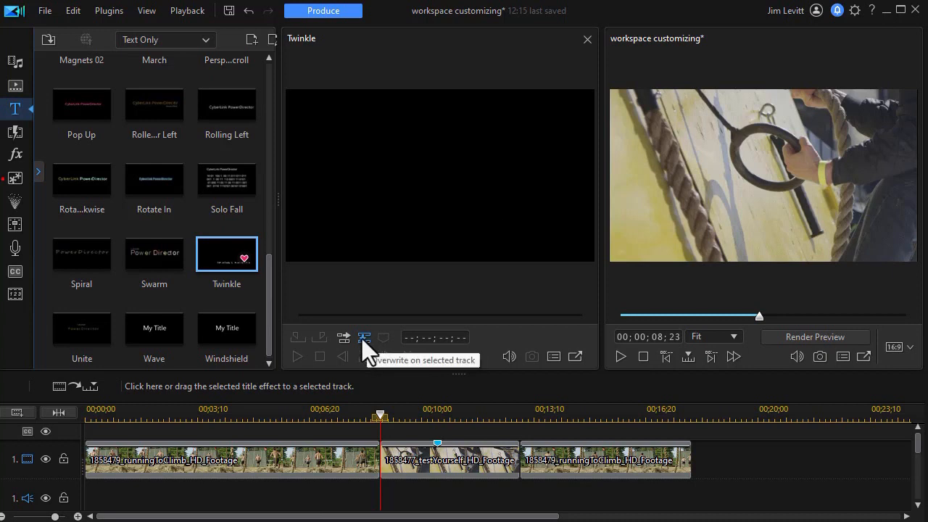
# - Preview the Wipe Clock transition among the General transitions
pyautogui.click(16, 135)
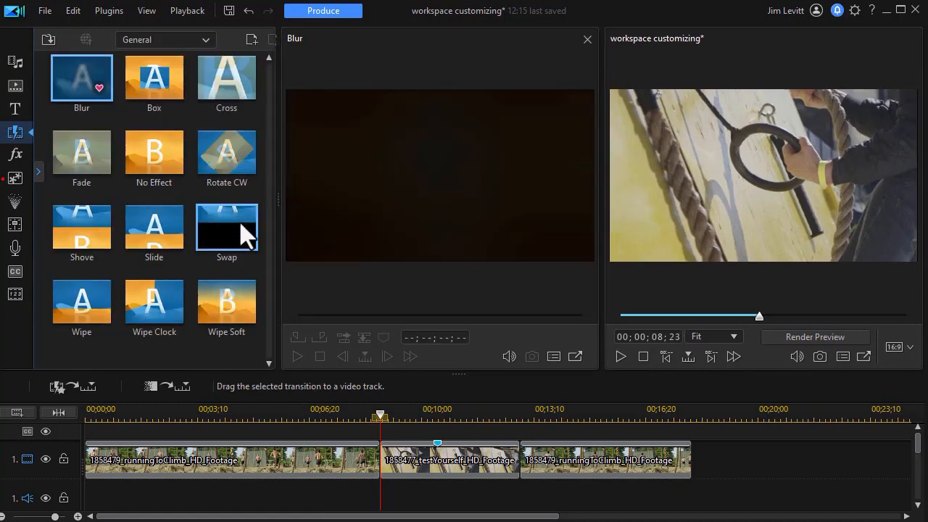
pyautogui.click(164, 299)
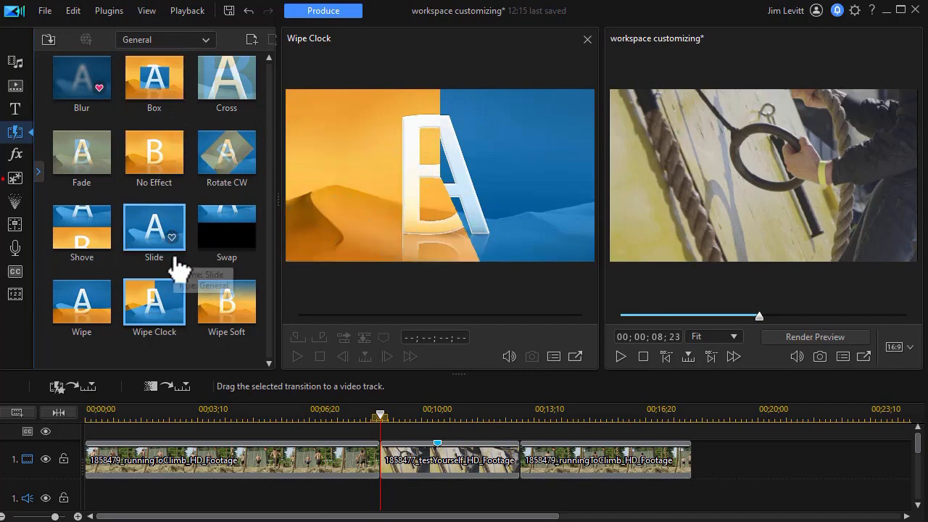
# - Browse the Color Preset effects from Architecture to Autumn Vibes and preview Autumn Vibes 03 and Autumn Vibes 04
pyautogui.click(15, 155)
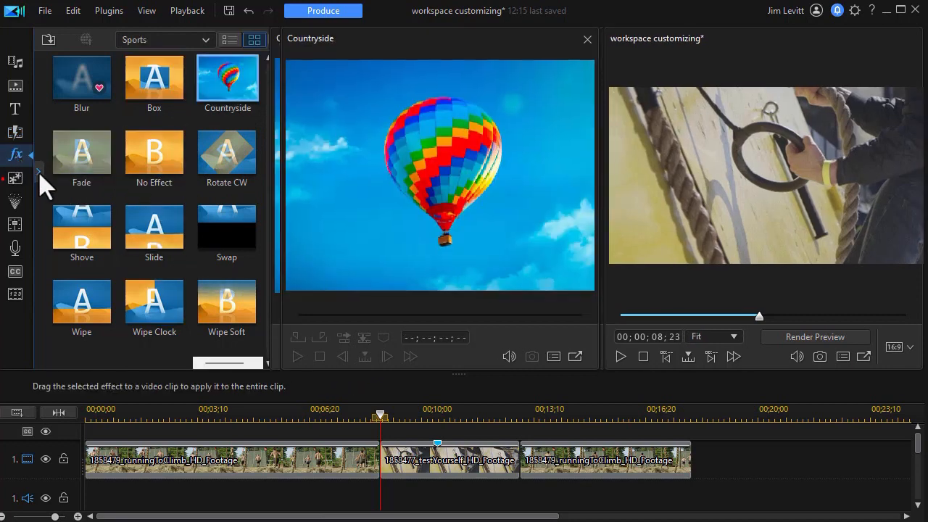
pyautogui.click(38, 171)
pyautogui.click(87, 168)
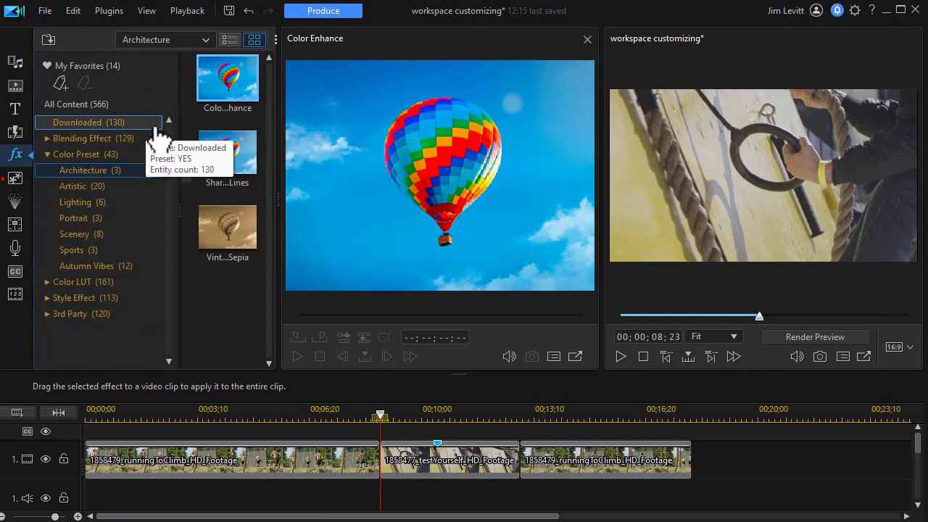
pyautogui.click(133, 266)
pyautogui.click(230, 238)
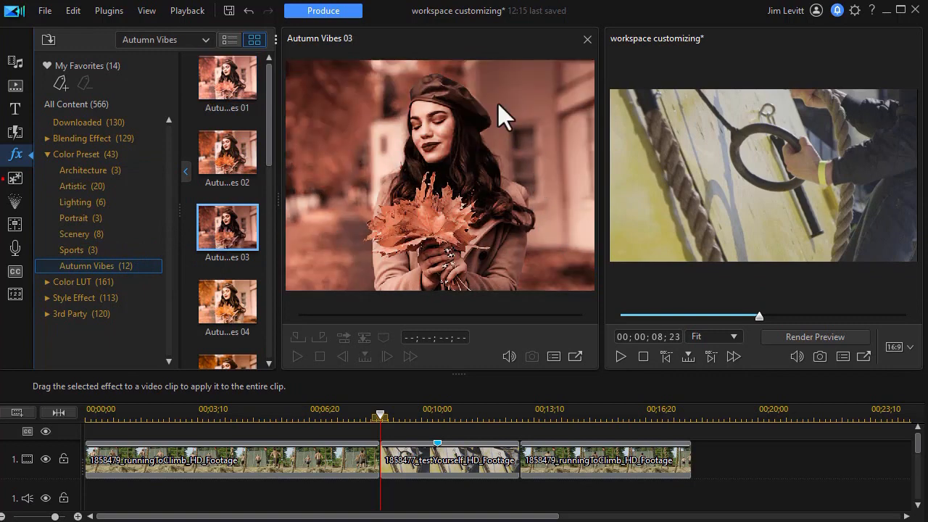
pyautogui.click(229, 303)
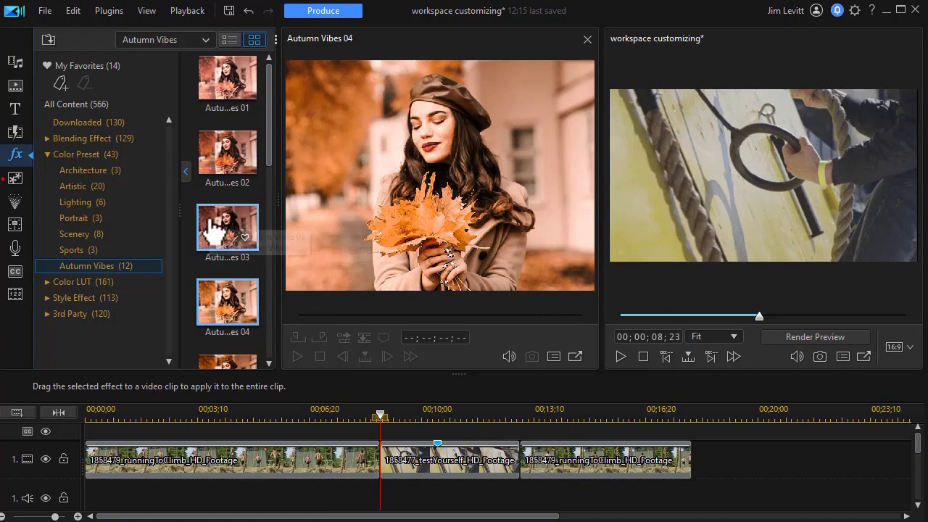
# - Download Children's Day Sticker 11 from the Seasonal PiP objects and preview it
pyautogui.click(17, 187)
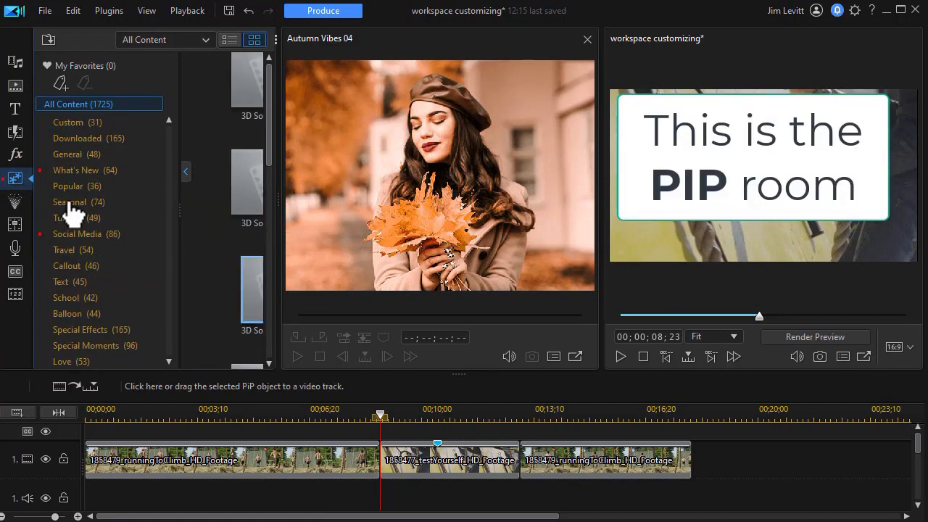
pyautogui.click(70, 203)
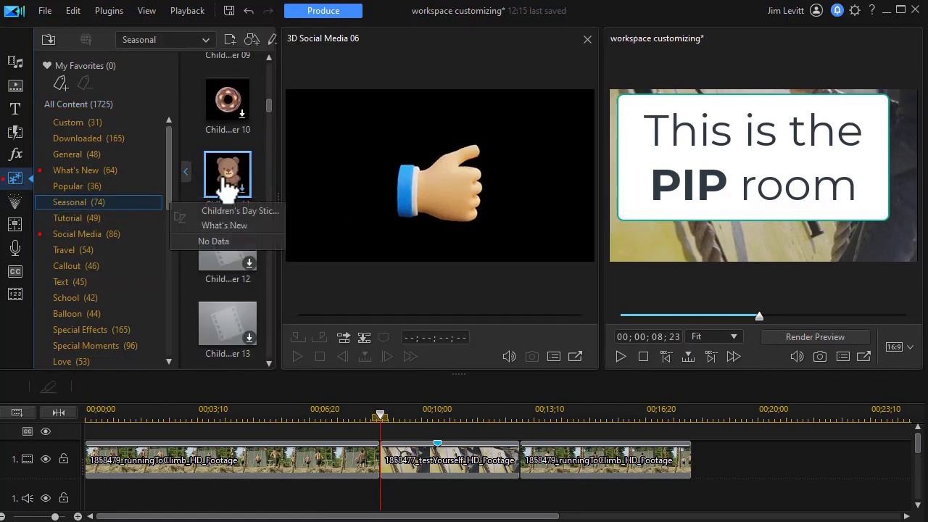
pyautogui.click(230, 182)
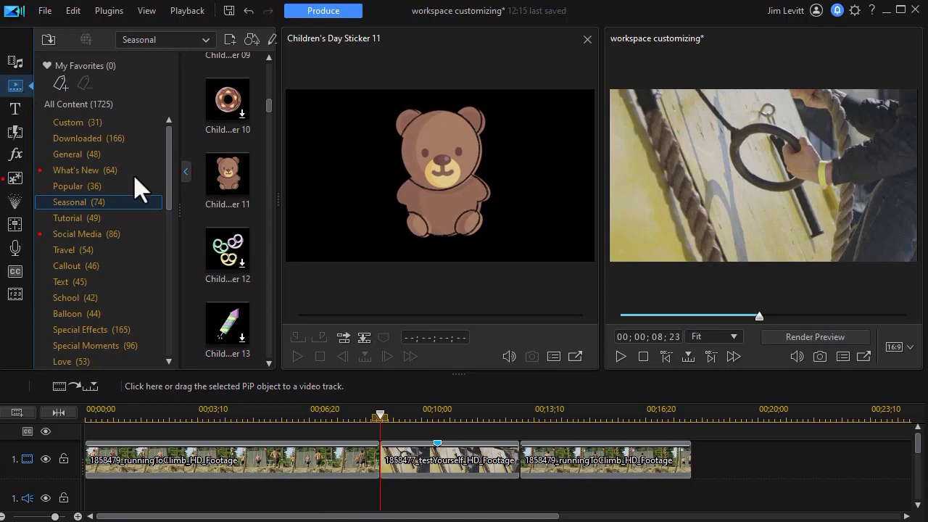
# - Browse the Business intro templates and play the Annual business meeting template in the library preview window
pyautogui.click(186, 172)
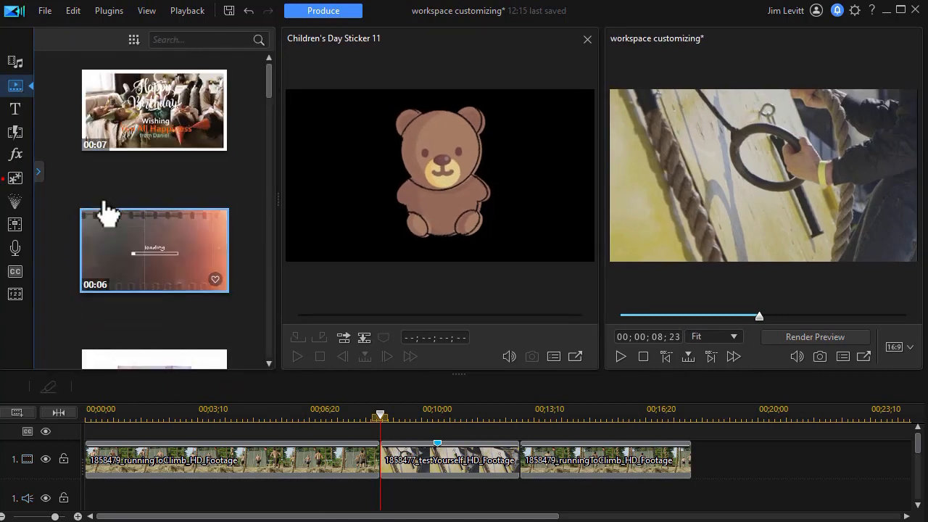
pyautogui.click(37, 171)
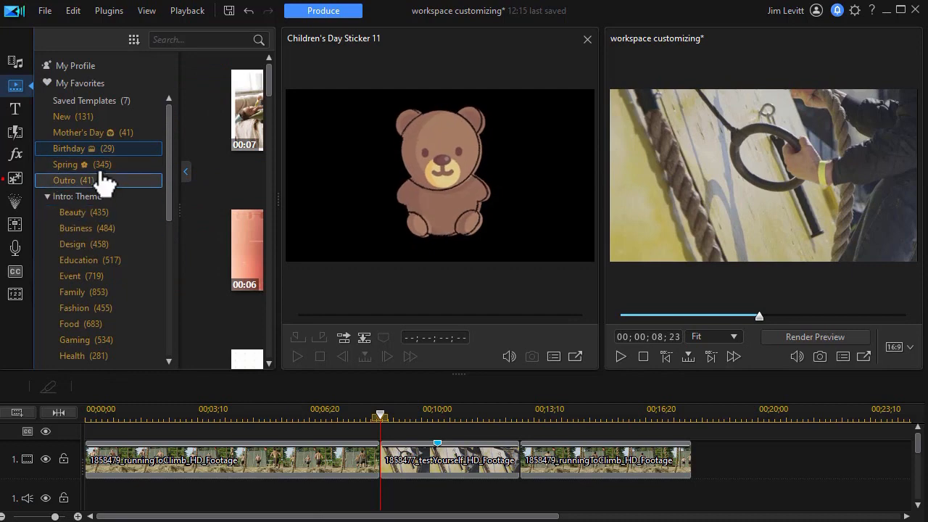
pyautogui.click(93, 229)
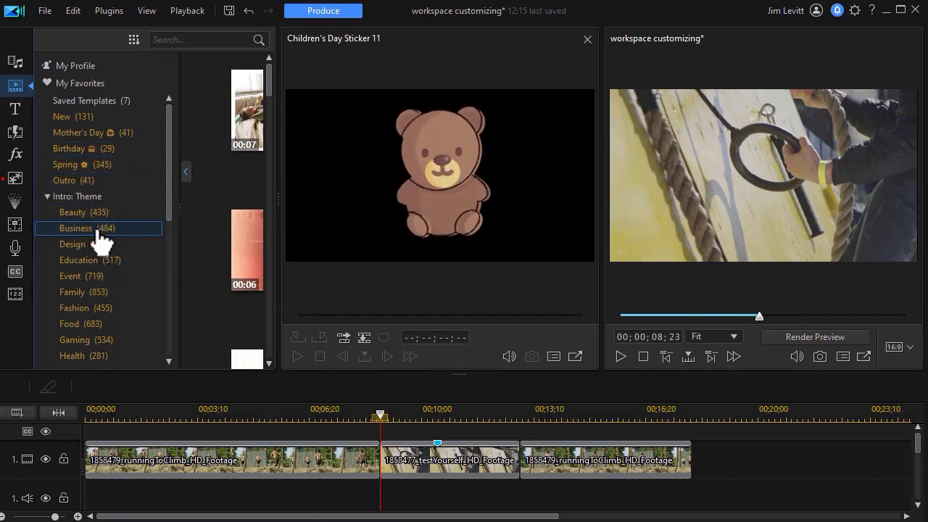
pyautogui.click(186, 171)
pyautogui.scroll(-2, 259, 149)
pyautogui.scroll(-5, 258, 149)
pyautogui.moveTo(108, 166)
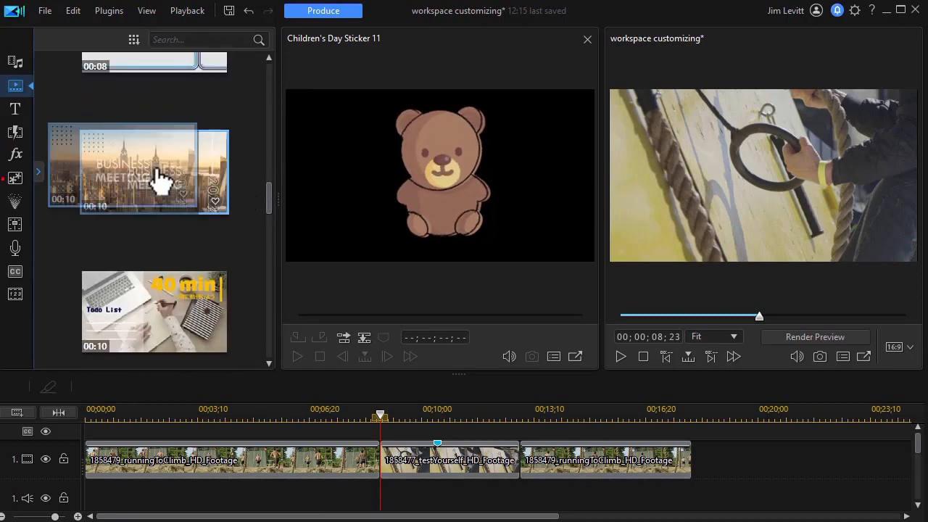
pyautogui.click(155, 169)
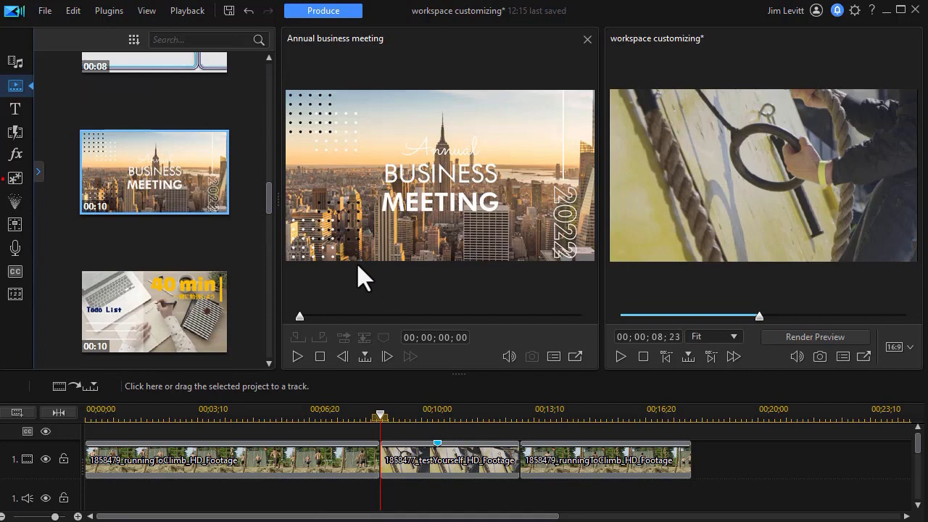
pyautogui.click(297, 357)
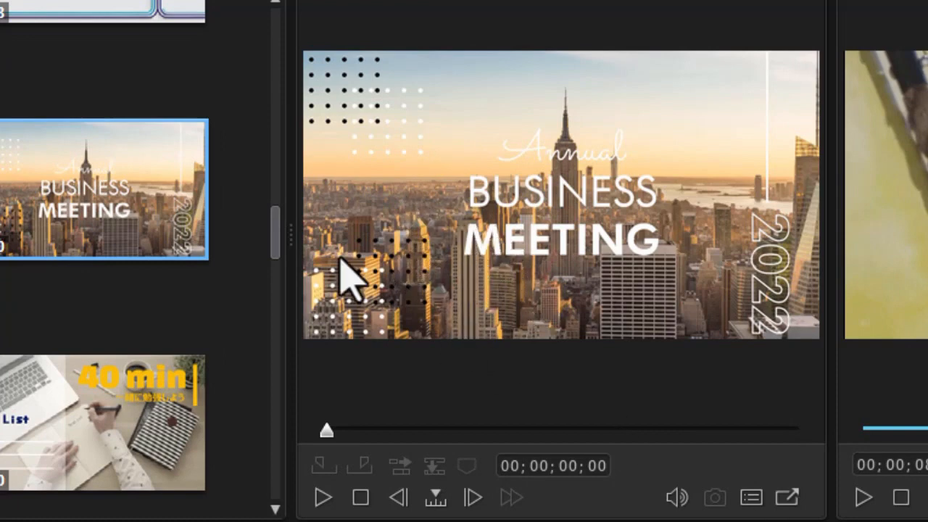
# - Close the library preview window, leaving the selected template in the single preview area
pyautogui.moveTo(99, 227)
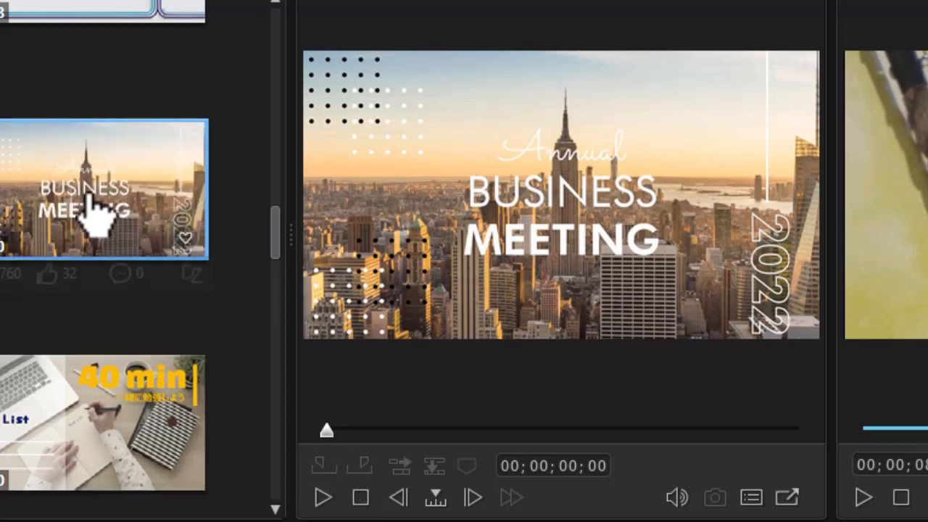
pyautogui.moveTo(94, 198)
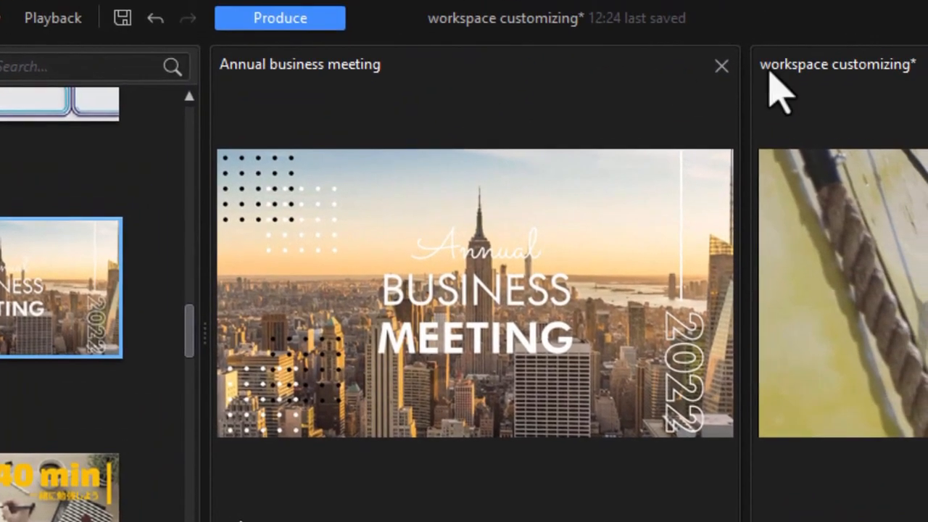
pyautogui.click(722, 65)
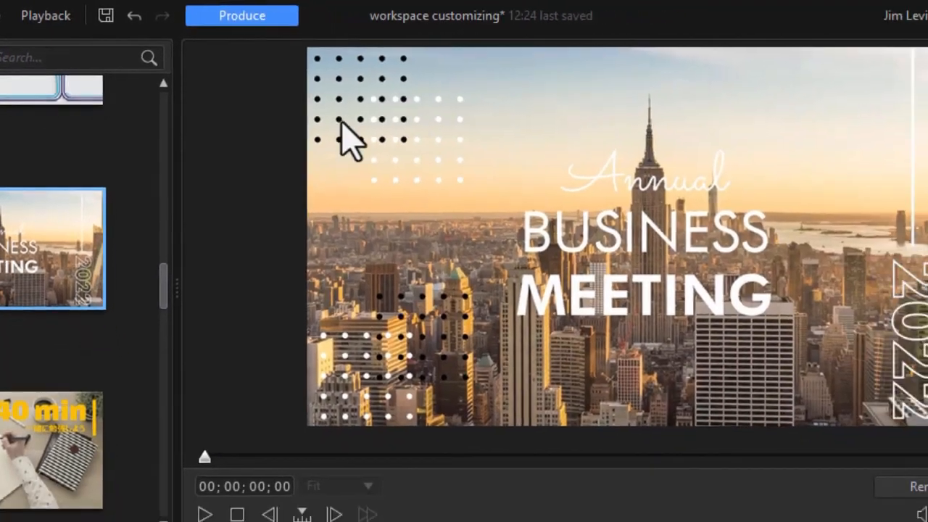